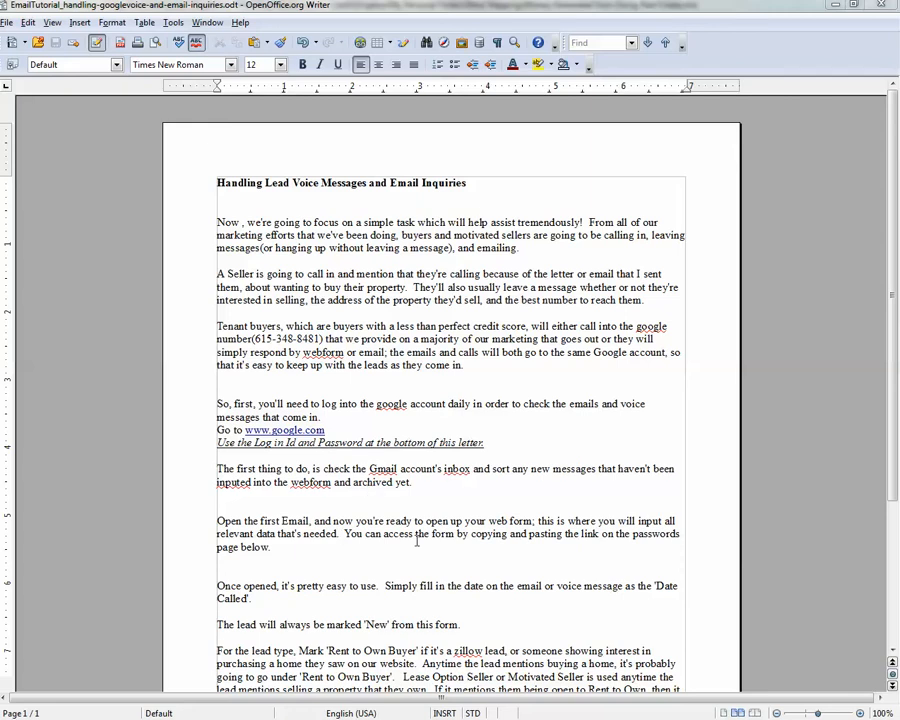
Skim the lead-handling instructions in Writer, then maximize the Gmail inbox window.
{"action": "scroll", "coordinate": [404, 561], "scroll_direction": "down", "scroll_amount": 3}
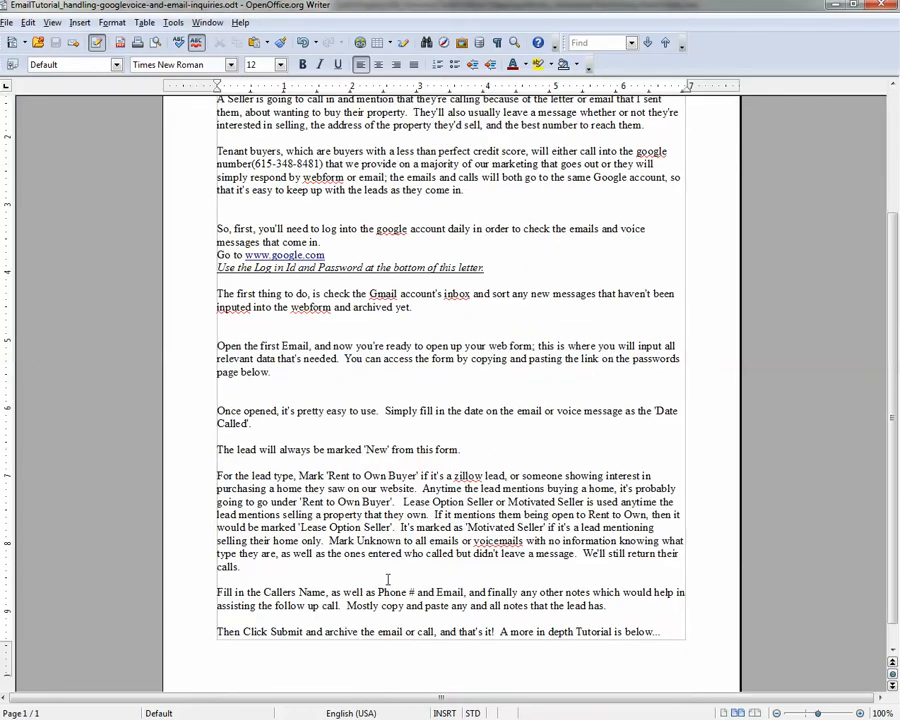
{"action": "scroll", "coordinate": [205, 410], "scroll_direction": "up", "scroll_amount": 1}
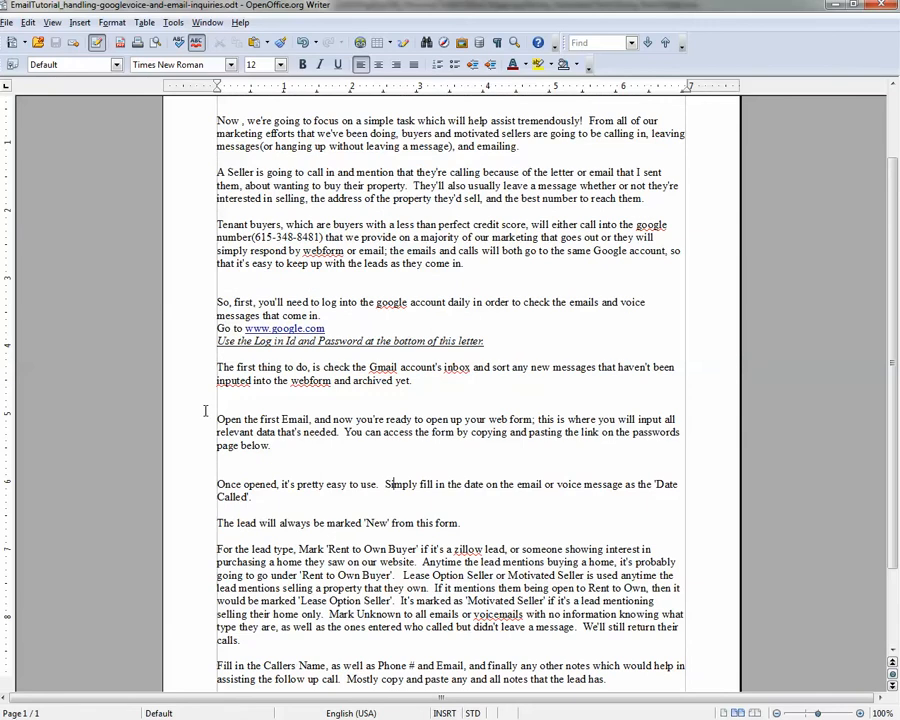
{"action": "left_click_drag", "start_coordinate": [2, 300], "coordinate": [480, 1]}
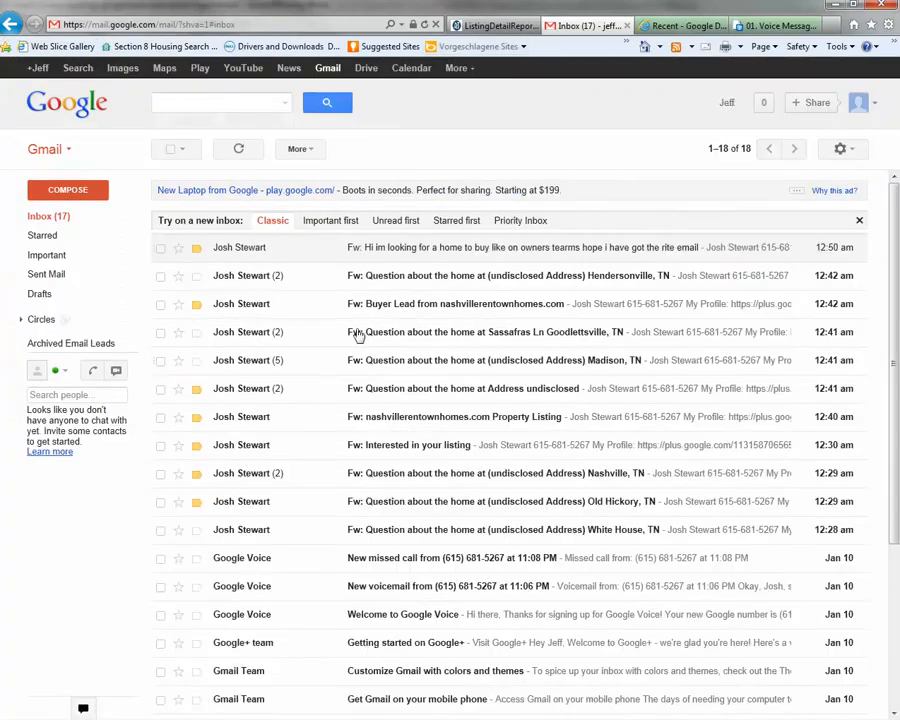
Review the inbox and open the top lead email about buying a home on owner terms.
{"action": "scroll", "coordinate": [390, 379], "scroll_direction": "down", "scroll_amount": 1}
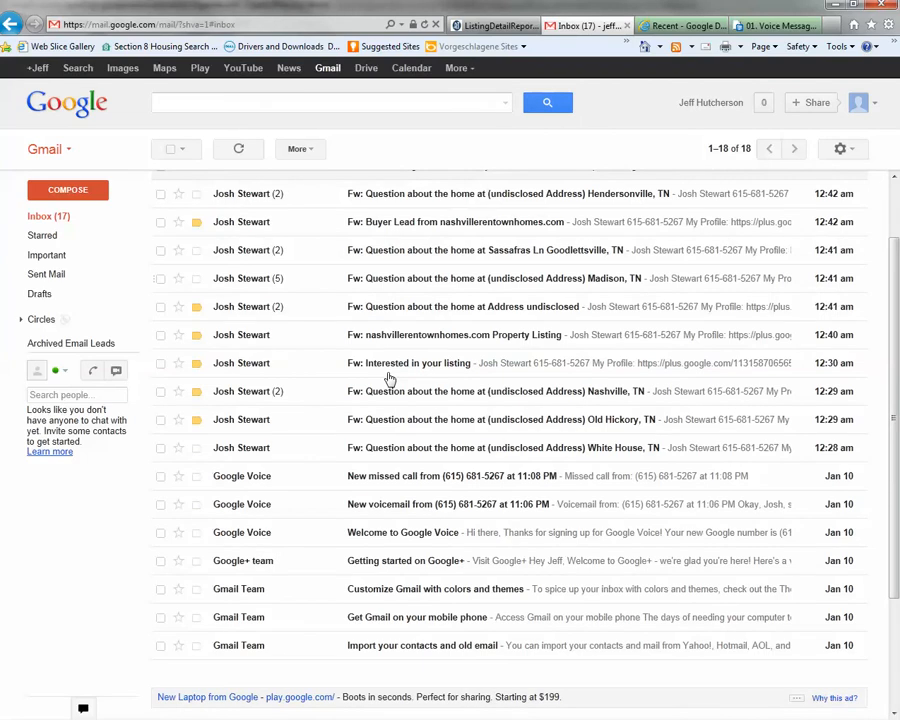
{"action": "scroll", "coordinate": [390, 379], "scroll_direction": "up", "scroll_amount": 1}
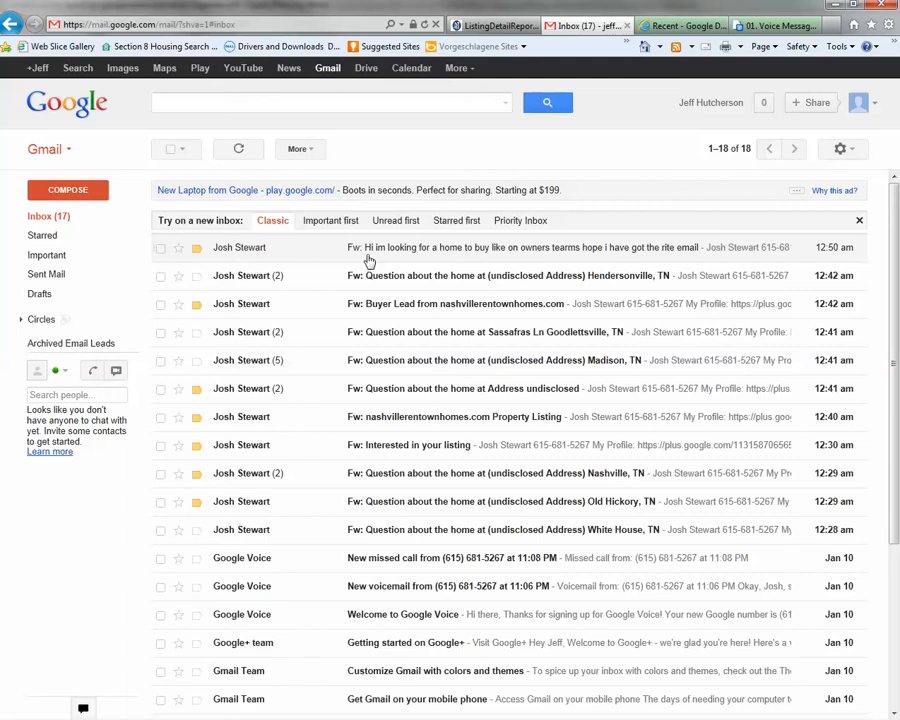
{"action": "scroll", "coordinate": [372, 372], "scroll_direction": "down", "scroll_amount": 3}
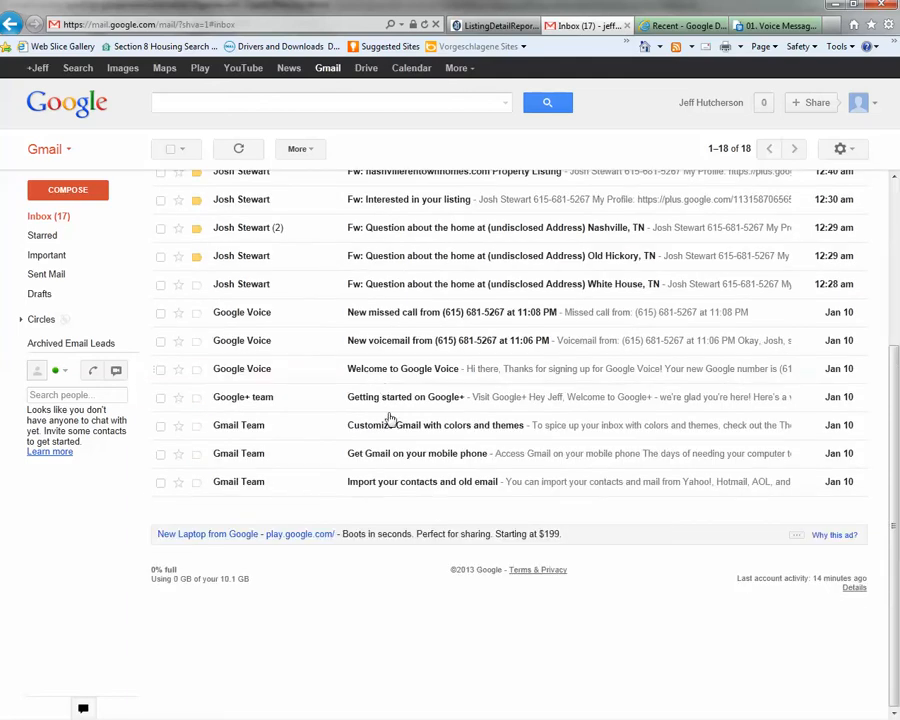
{"action": "scroll", "coordinate": [359, 505], "scroll_direction": "up", "scroll_amount": 5}
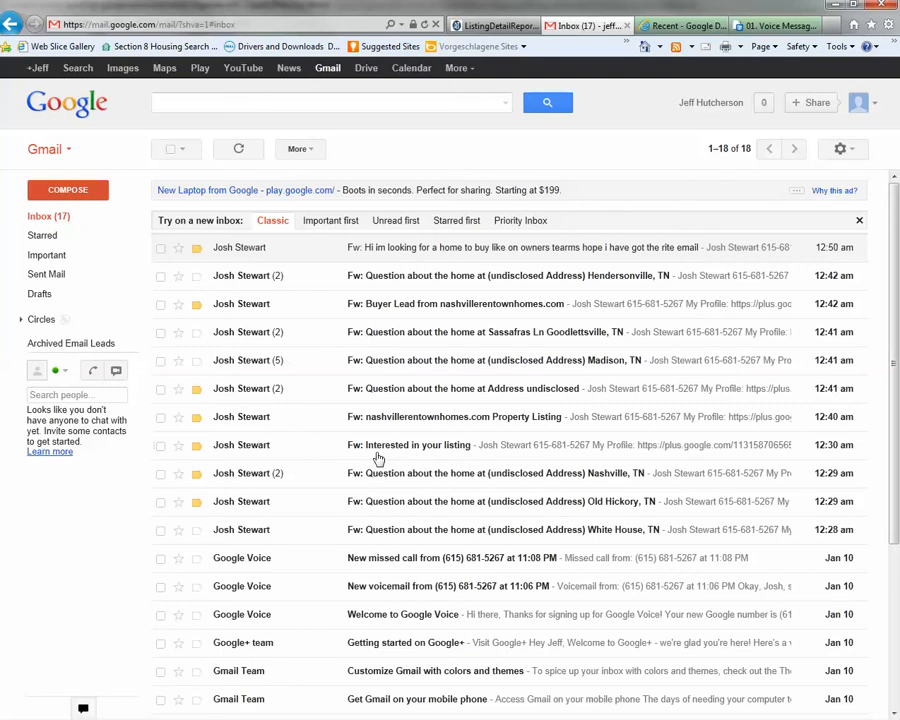
{"action": "left_click", "coordinate": [421, 255]}
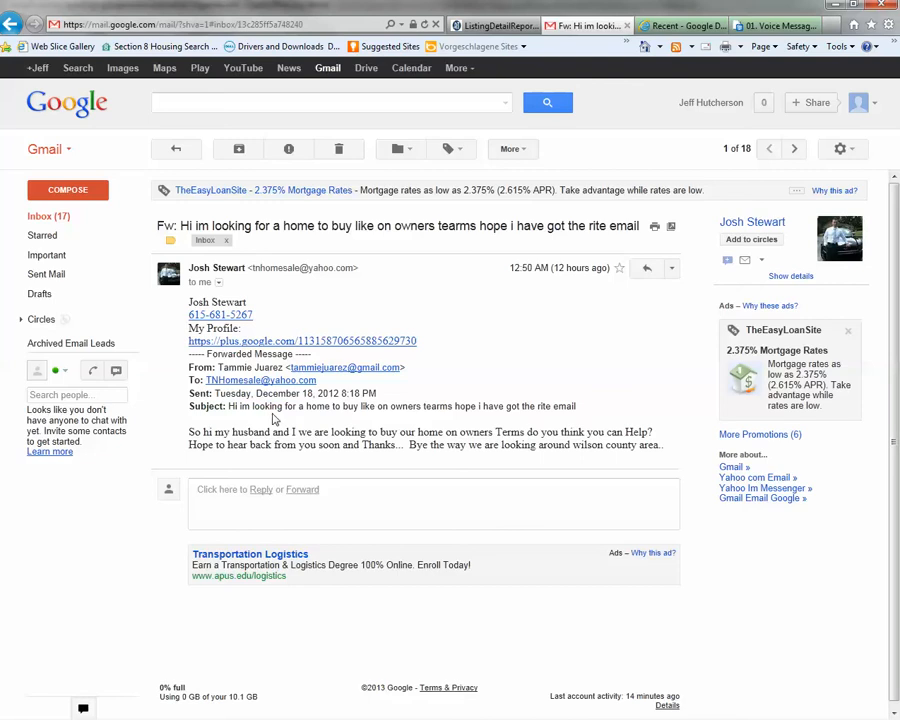
Return to the Gmail inbox list and maximize the Untitled form lead-entry window.
{"action": "scroll", "coordinate": [346, 420], "scroll_direction": "down", "scroll_amount": 1}
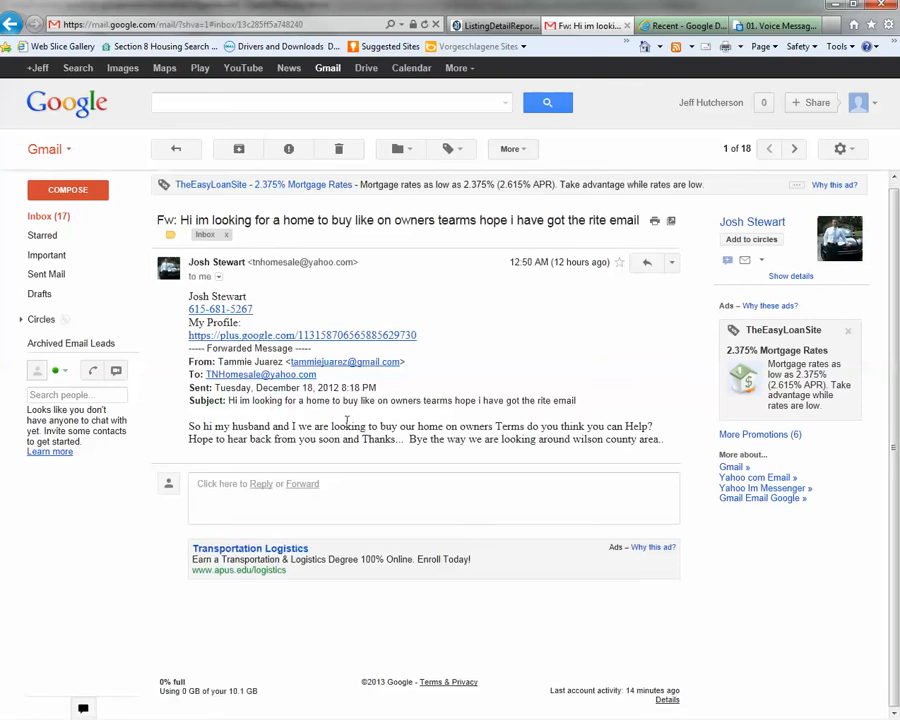
{"action": "left_click", "coordinate": [48, 219]}
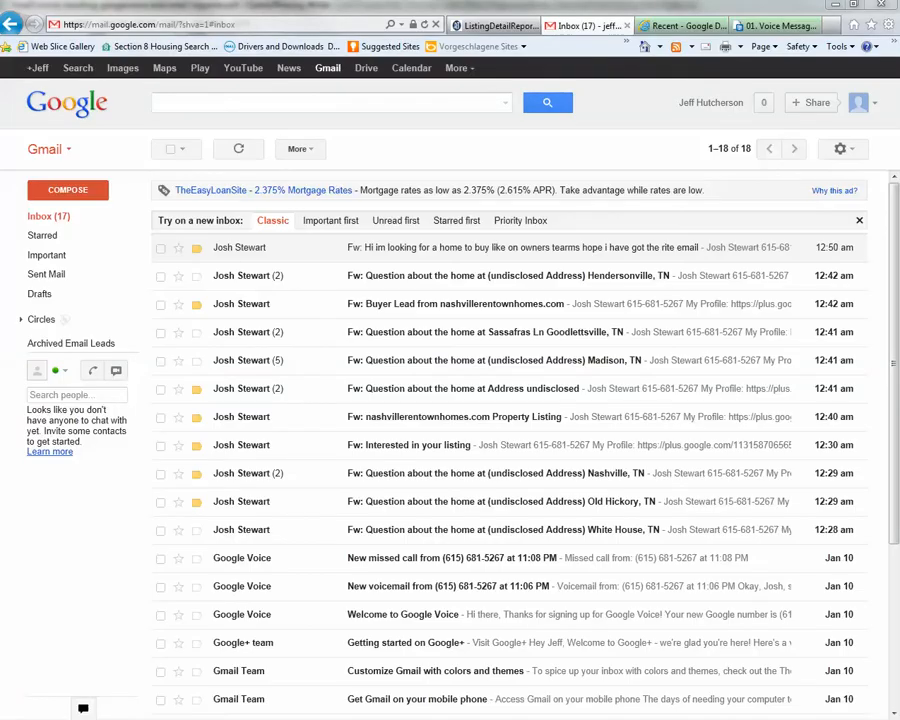
{"action": "left_click_drag", "start_coordinate": [371, 182], "coordinate": [400, 1]}
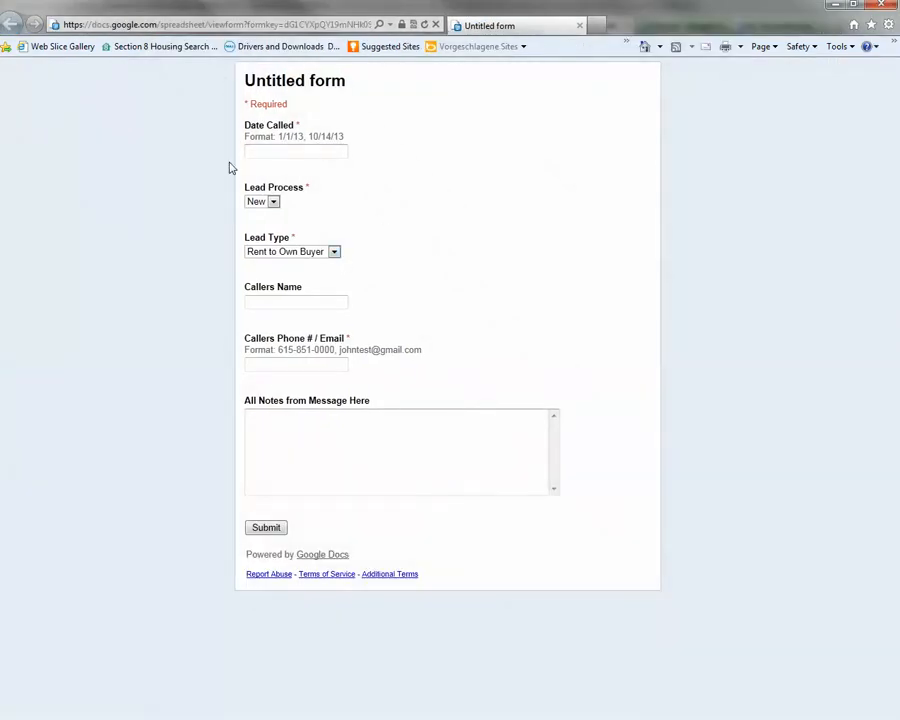
Enter Date Called 1/9/13, choose New for Lead Process and Rent to Own Buyer for Lead Type.
{"action": "left_click", "coordinate": [290, 150]}
{"action": "type", "text": "1/9/13"}
{"action": "left_click", "coordinate": [273, 201]}
{"action": "left_click", "coordinate": [262, 214]}
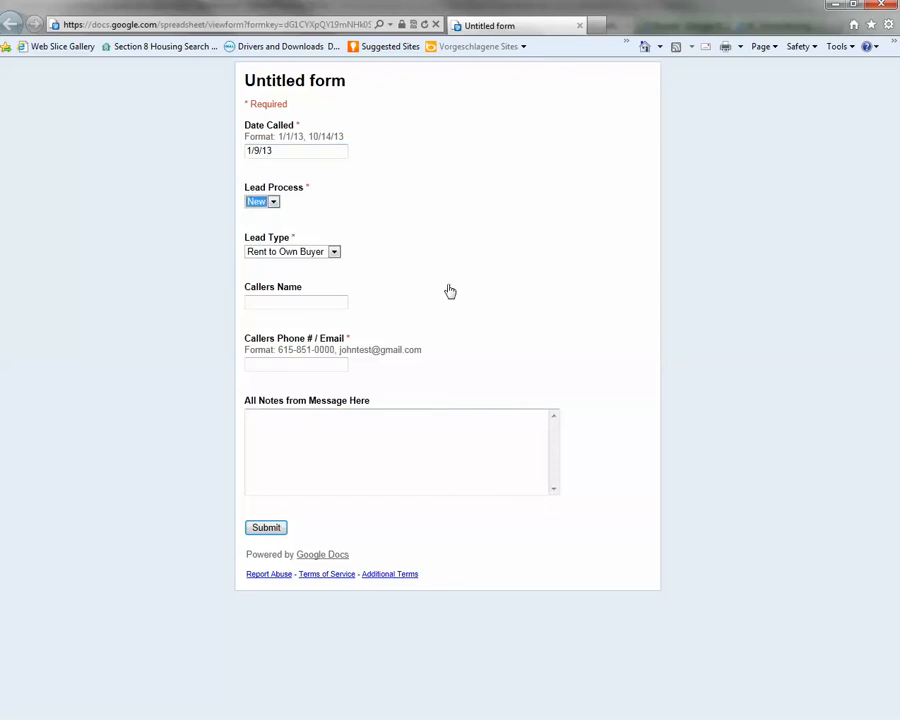
{"action": "left_click", "coordinate": [336, 255]}
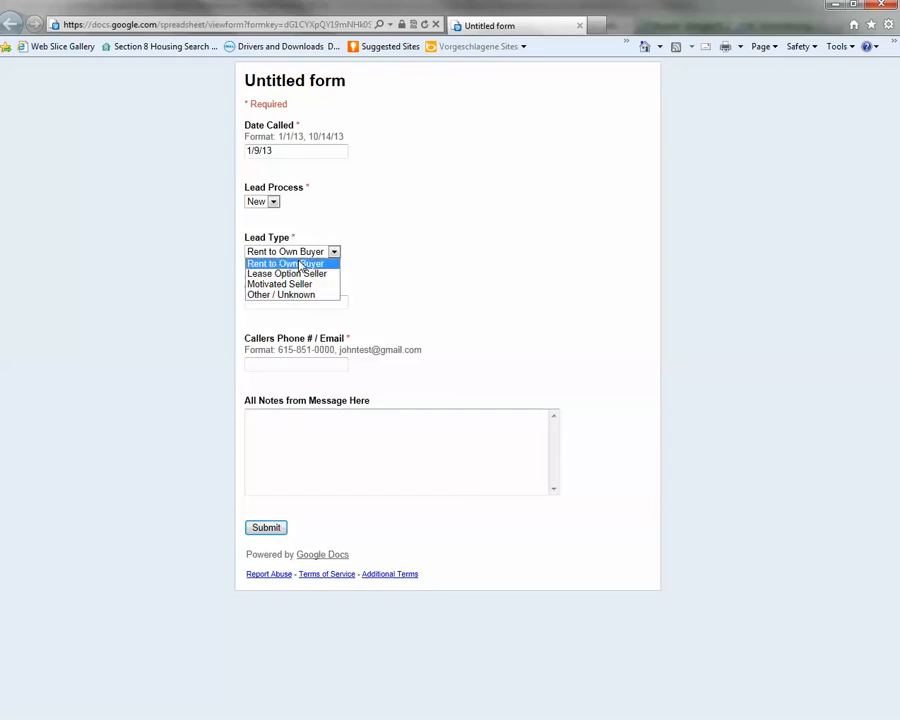
{"action": "left_click", "coordinate": [300, 264]}
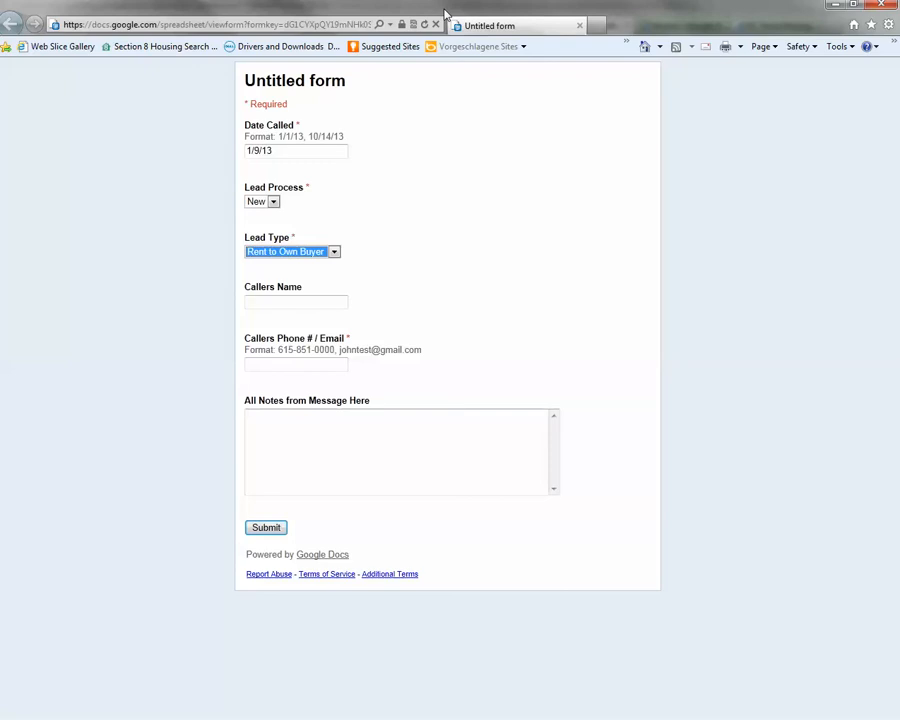
Switch Lead Type to Other / Unknown and type the caller's phone number into the contact field.
{"action": "left_click", "coordinate": [334, 253]}
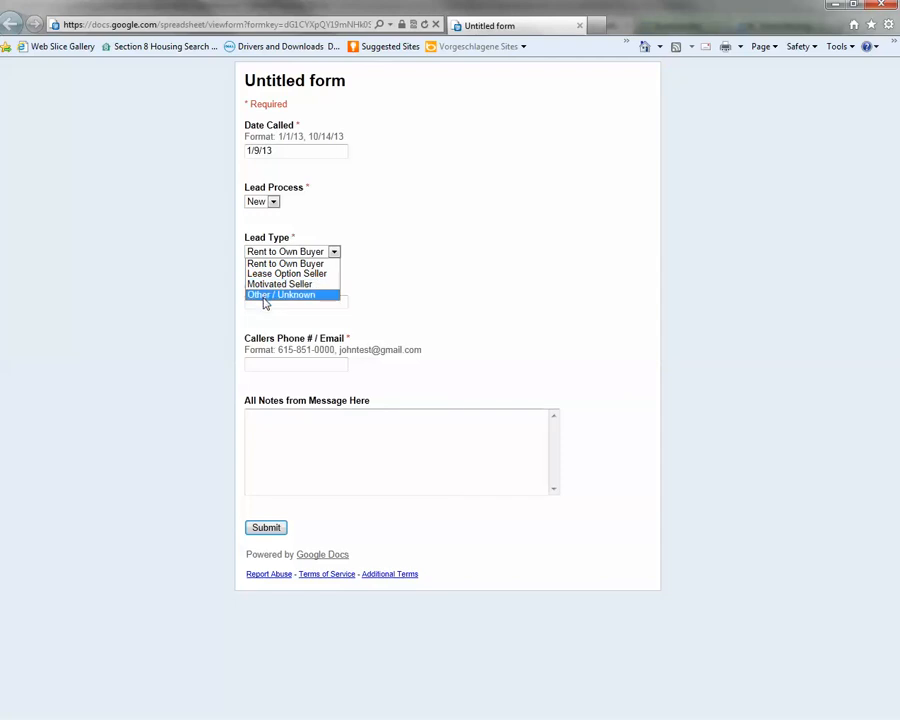
{"action": "left_click", "coordinate": [269, 332]}
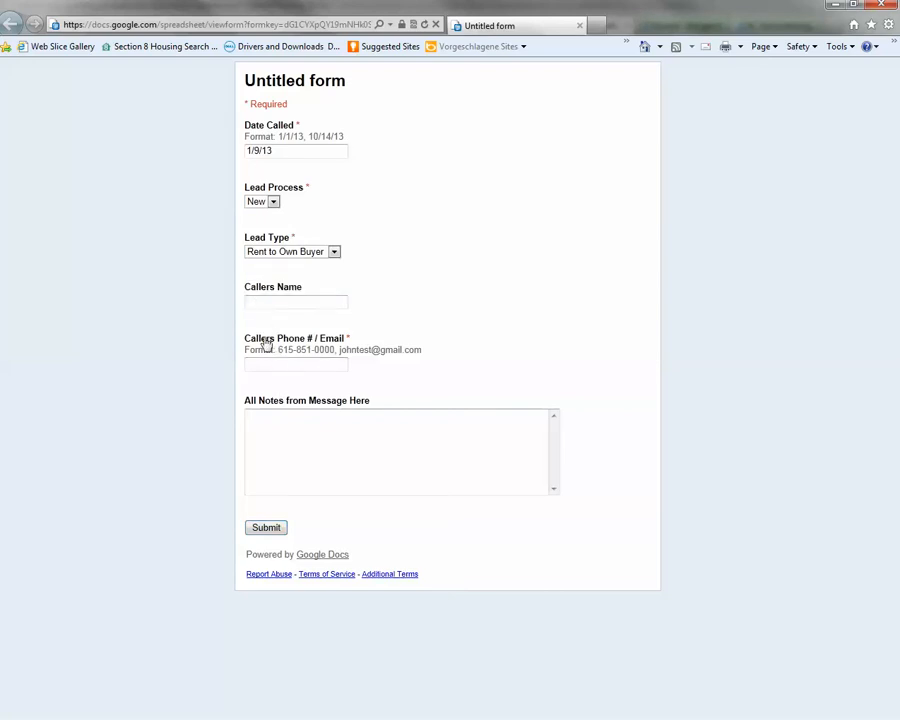
{"action": "left_click", "coordinate": [263, 412]}
{"action": "left_click", "coordinate": [334, 251]}
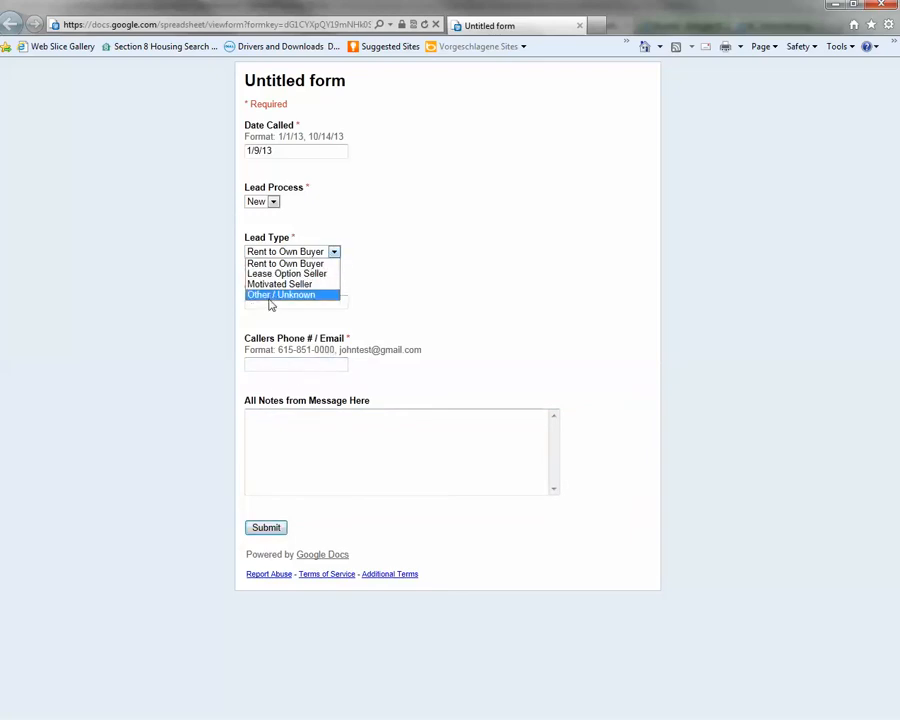
{"action": "left_click", "coordinate": [272, 295]}
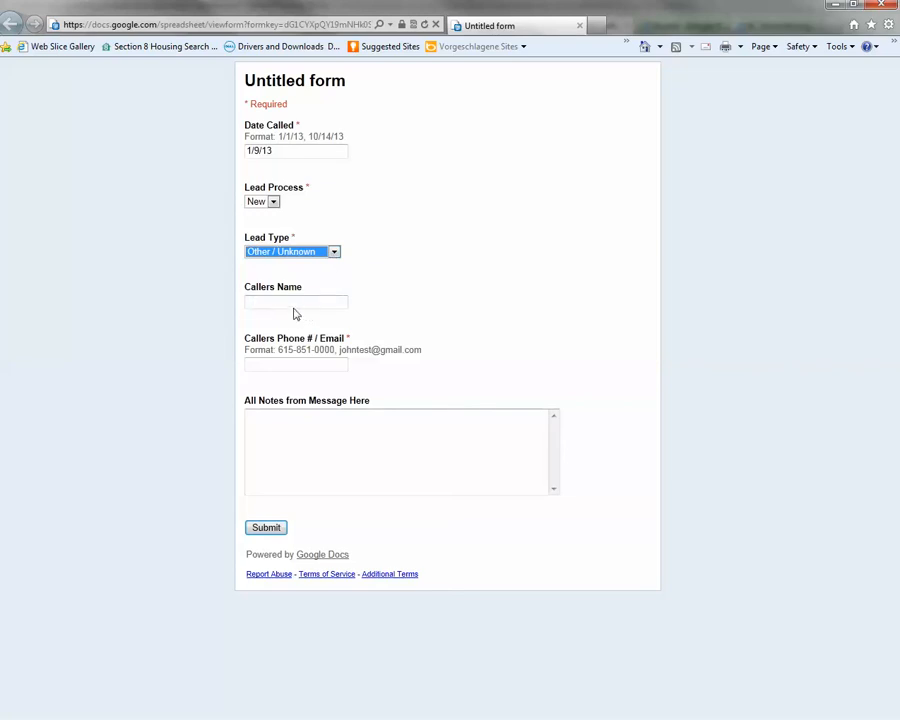
{"action": "left_click", "coordinate": [281, 366]}
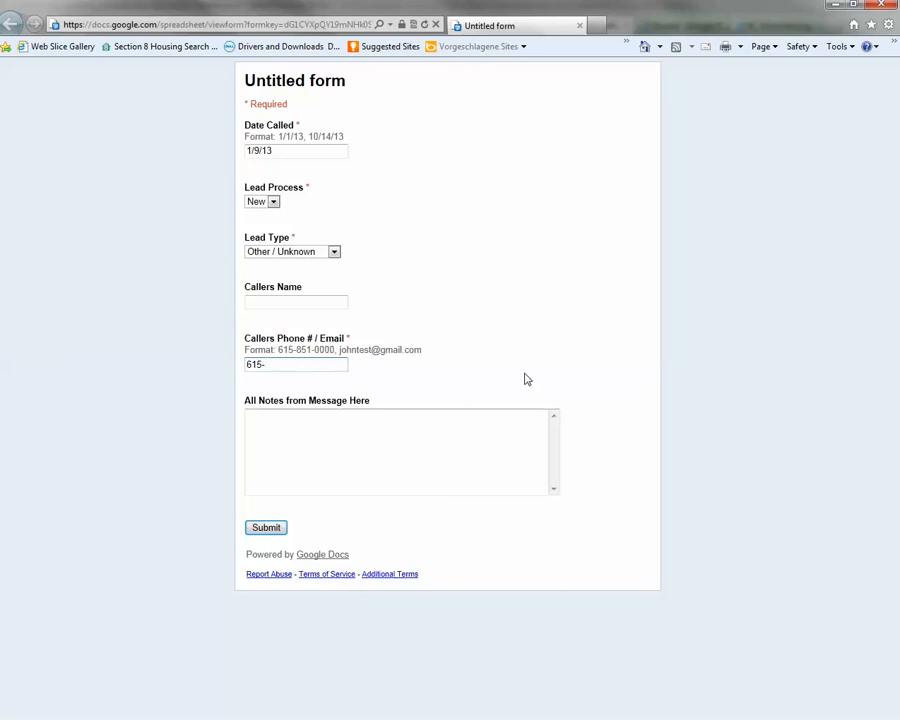
Note in All Notes that the message held no other information, then submit the lead.
{"action": "left_click", "coordinate": [300, 433]}
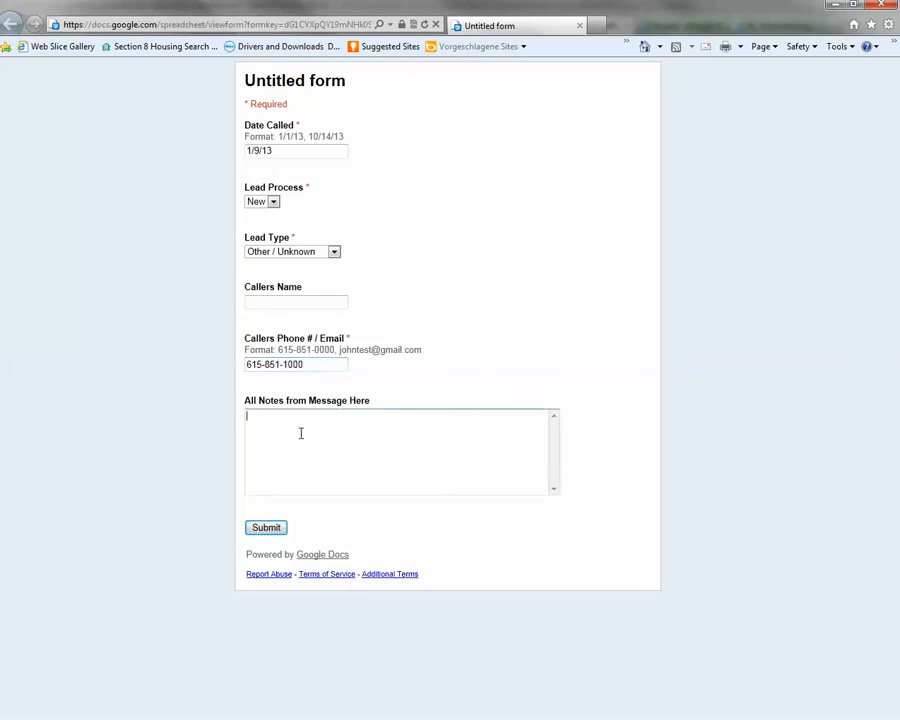
{"action": "type", "text": "No other information was"}
{"action": "type", "text": "here"}
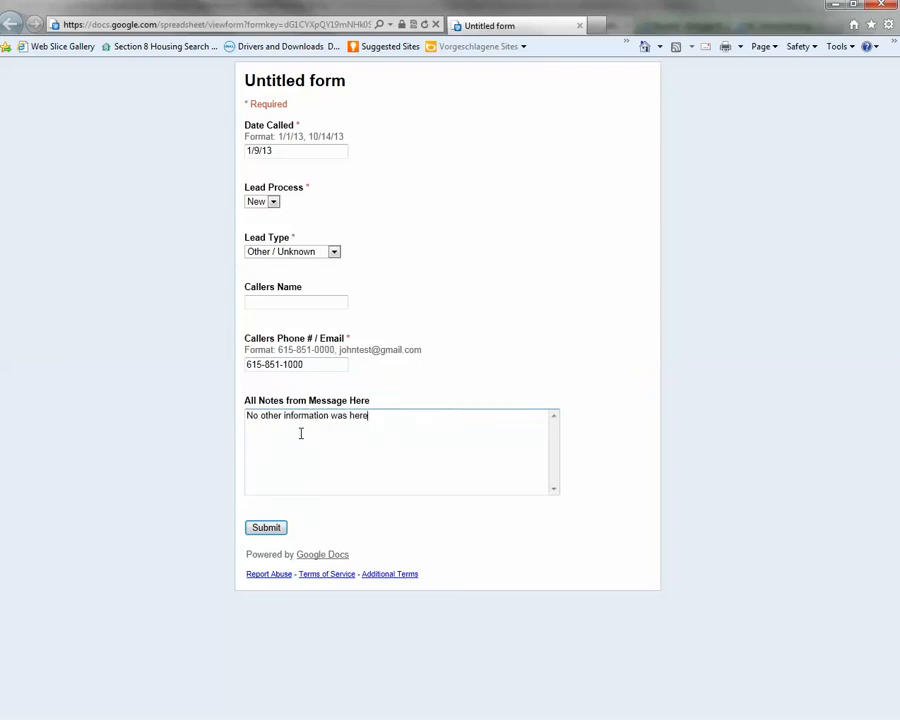
{"action": "left_click", "coordinate": [264, 528]}
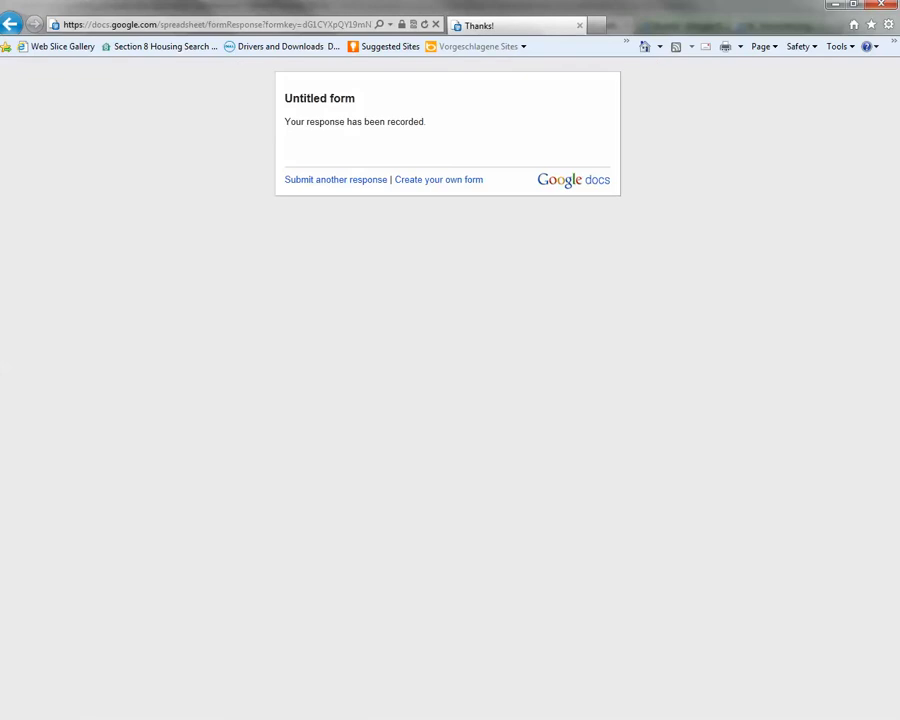
Load a blank form copy, then refresh the linked responses sheet and request access so row 2 appears.
{"action": "left_click", "coordinate": [340, 182]}
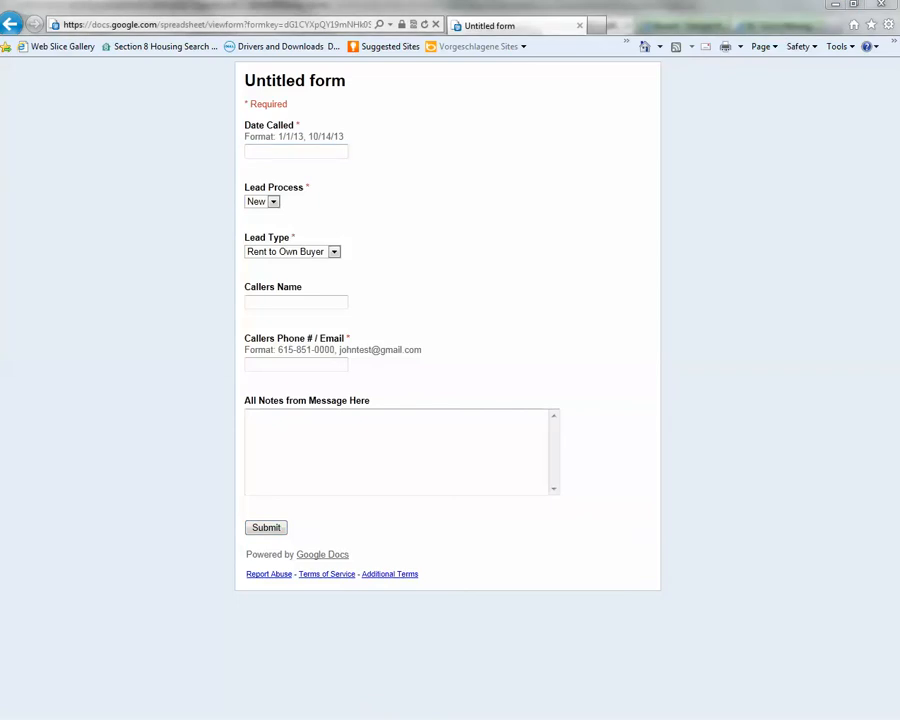
{"action": "key", "text": "alt+Tab"}
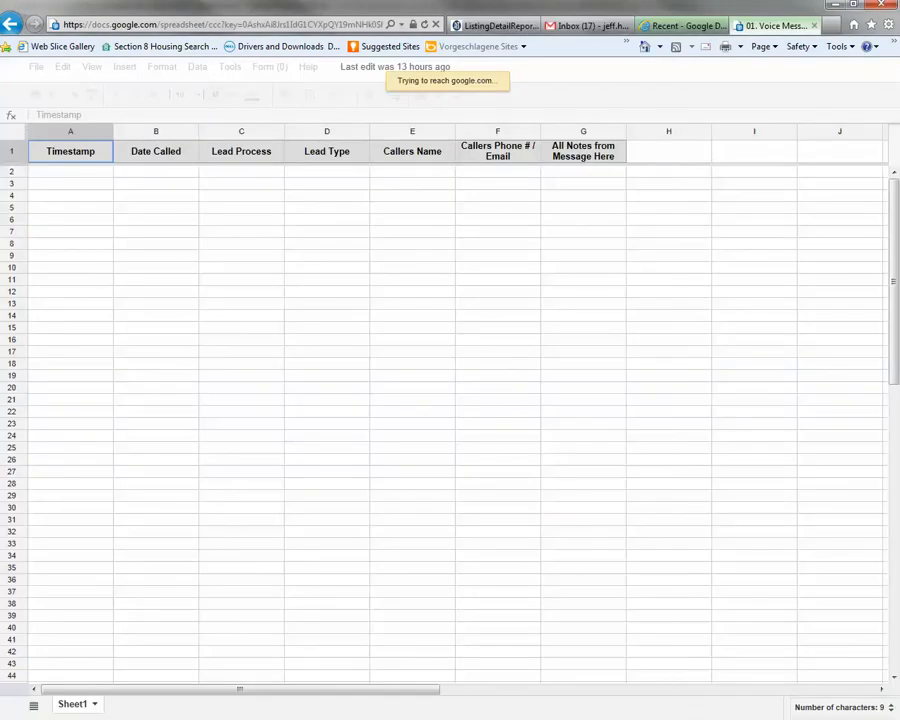
{"action": "key", "text": "alt+Tab"}
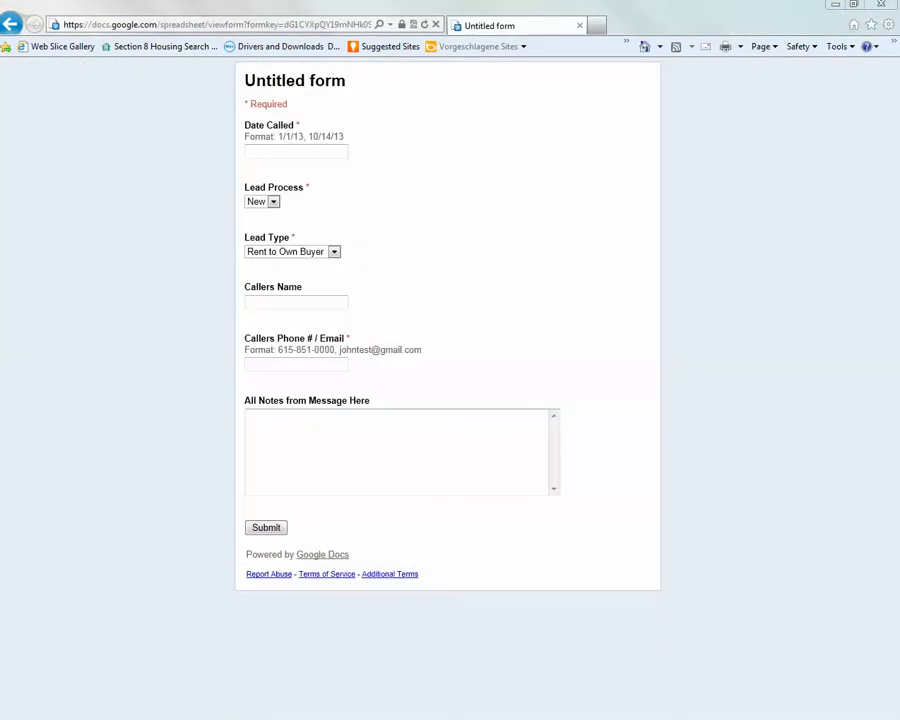
{"action": "key", "text": "alt+Tab"}
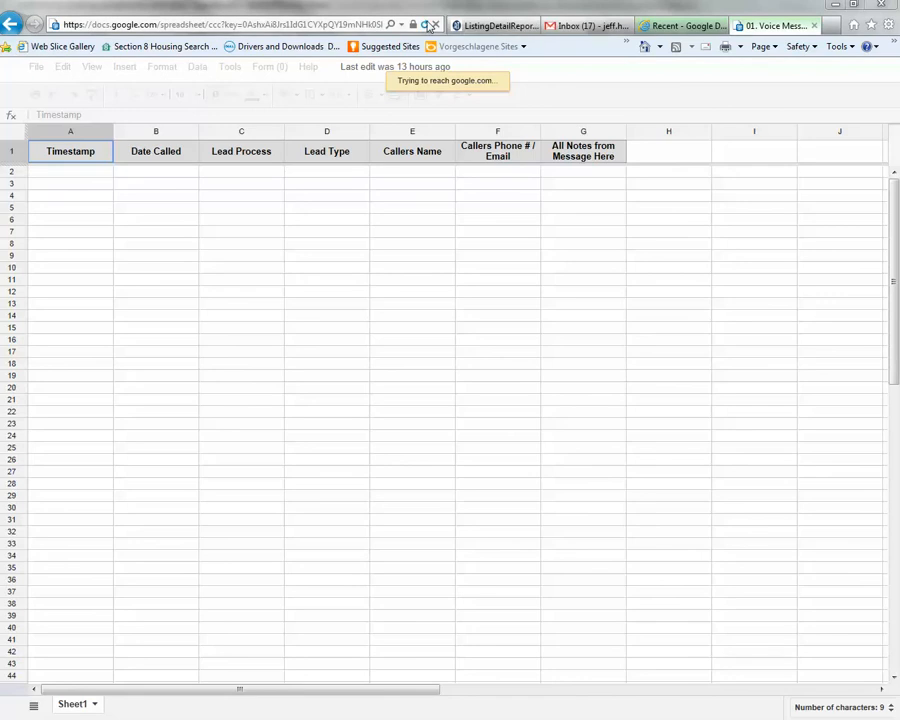
{"action": "left_click", "coordinate": [426, 24]}
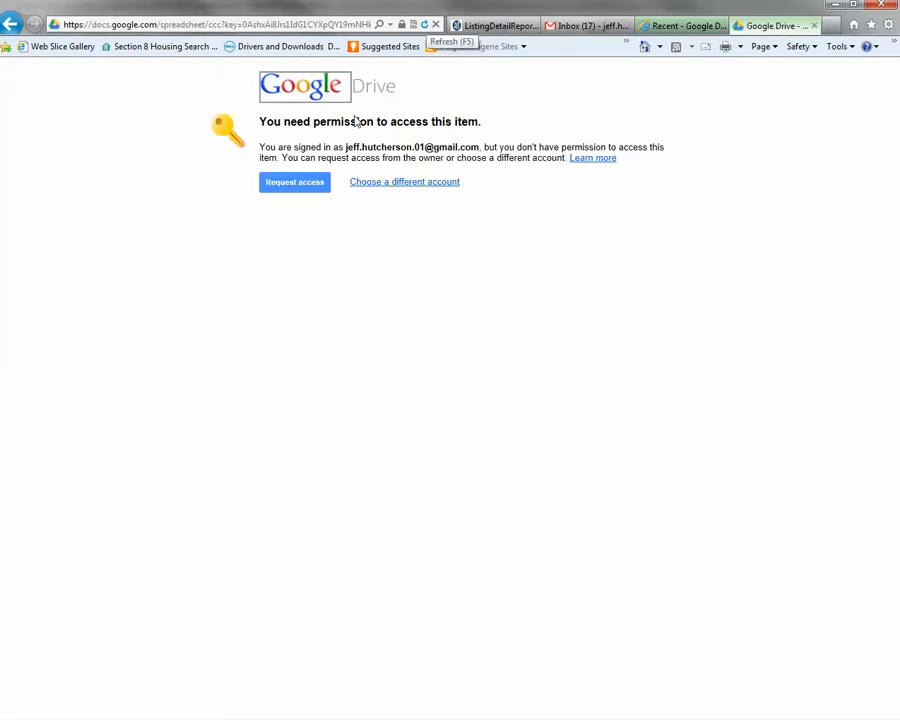
{"action": "left_click", "coordinate": [297, 182]}
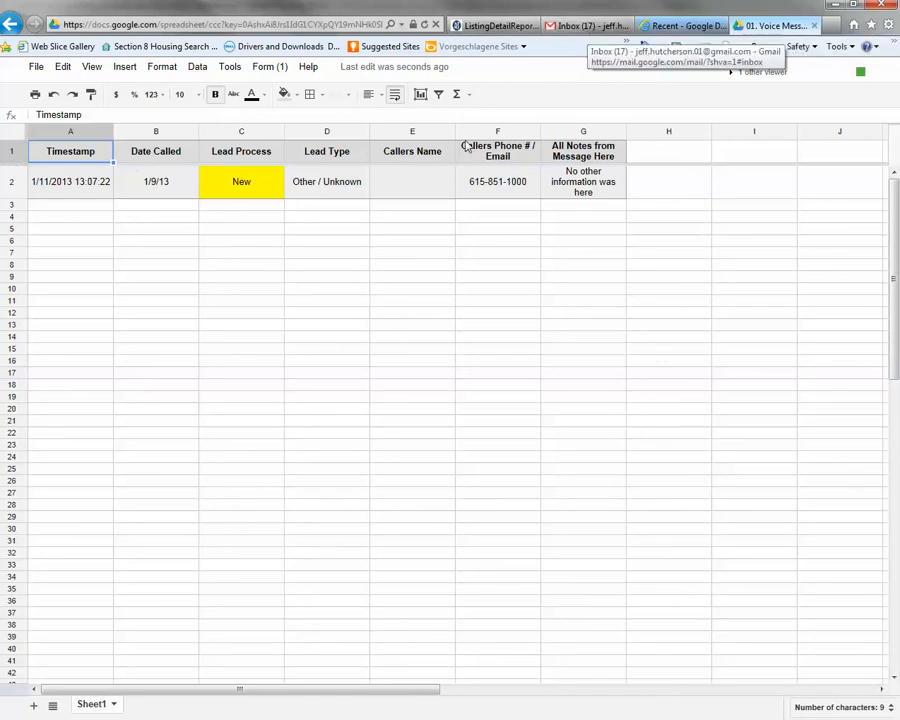
Reopen the owner-terms lead email in Gmail without moving it, then return to Gmail home.
{"action": "left_click", "coordinate": [588, 25]}
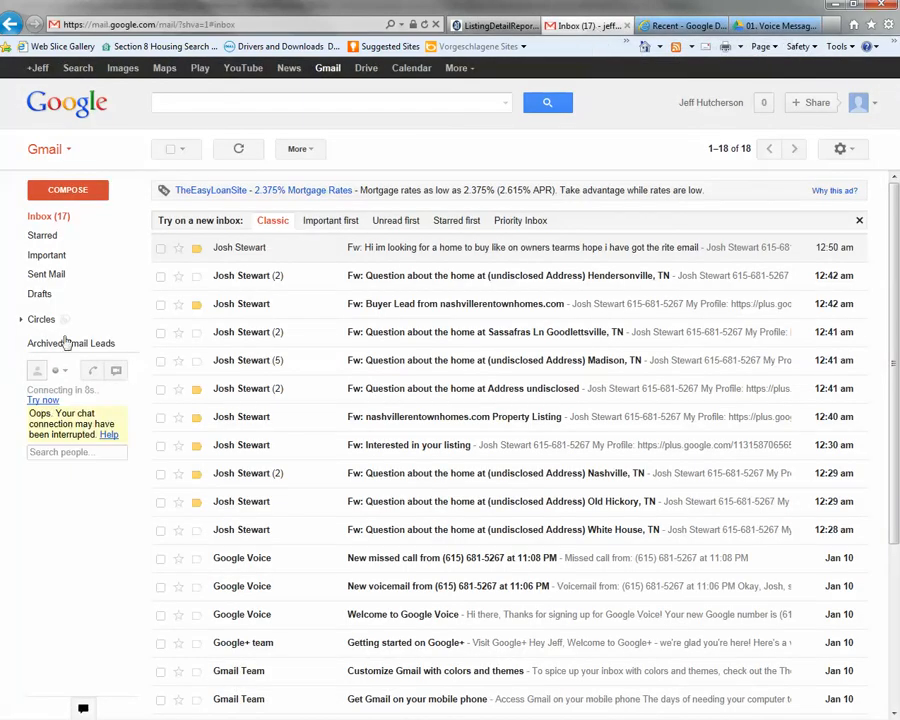
{"action": "left_click", "coordinate": [396, 252]}
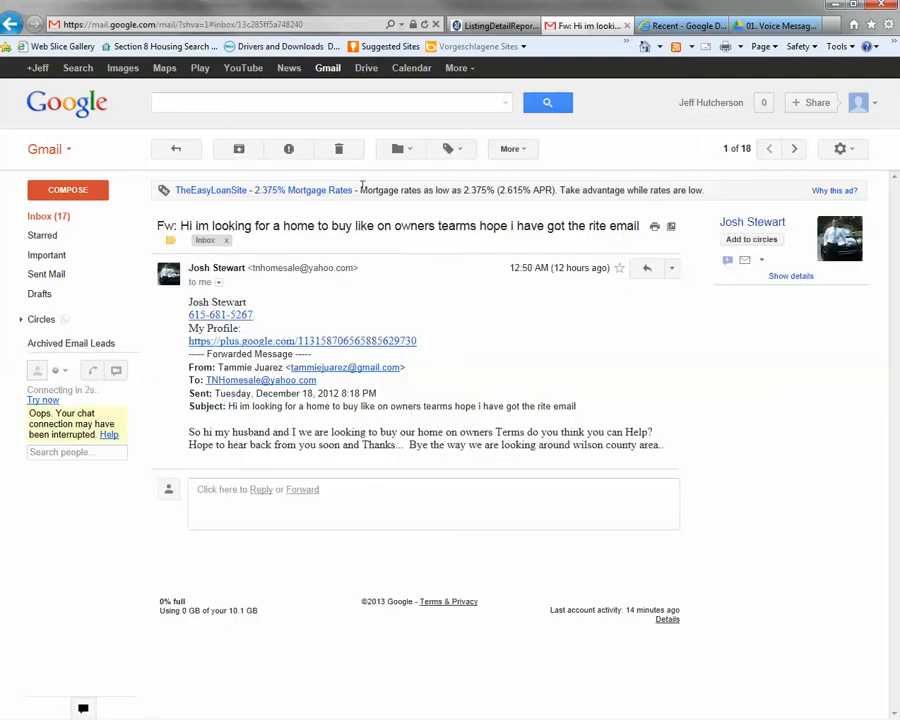
{"action": "left_click", "coordinate": [398, 148]}
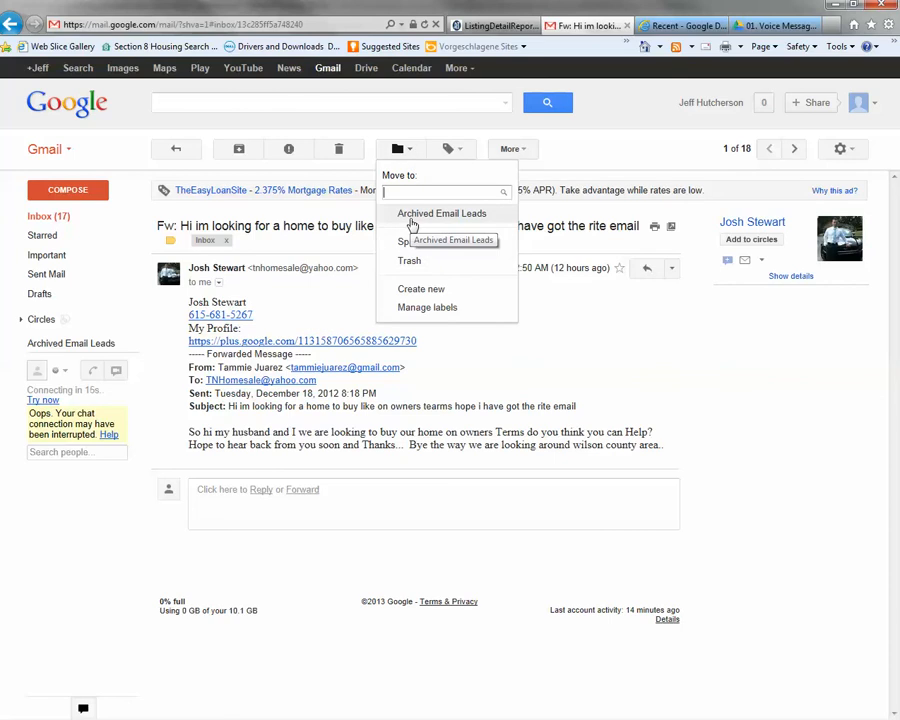
{"action": "left_click", "coordinate": [425, 418]}
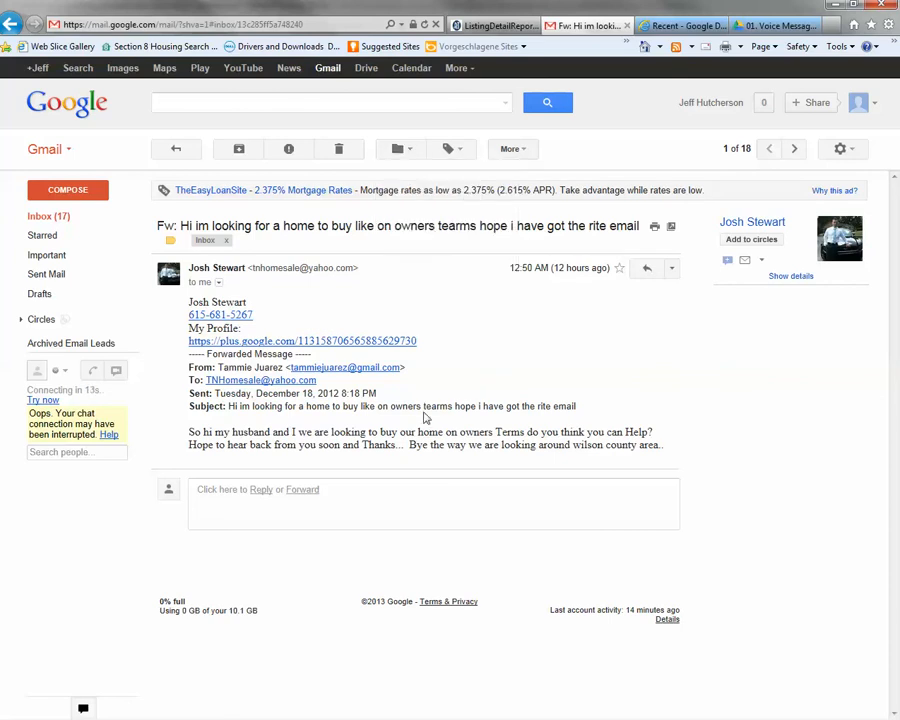
{"action": "left_click", "coordinate": [327, 67]}
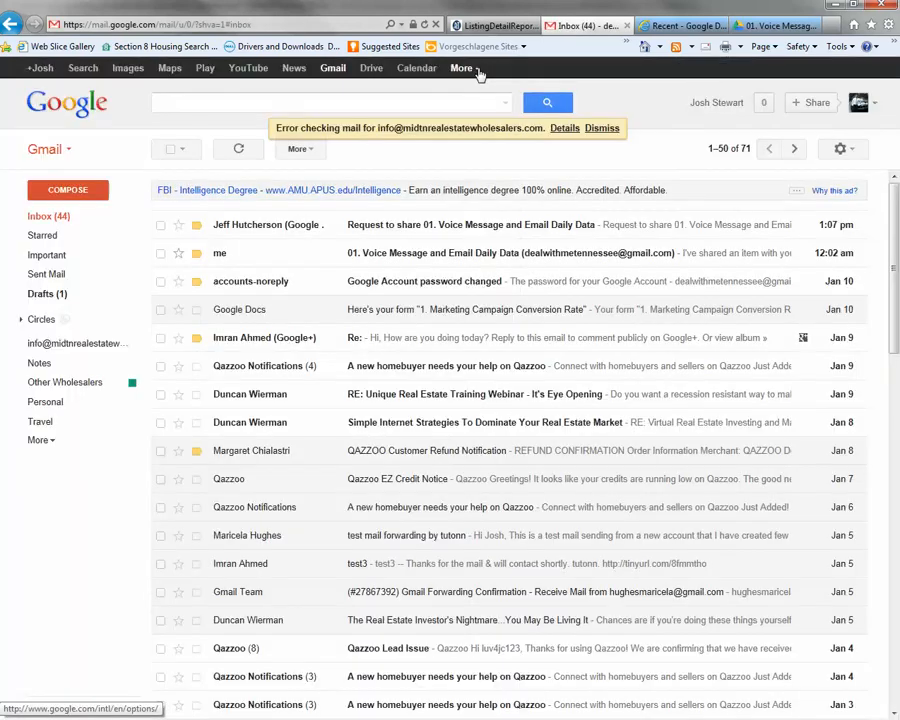
Go through More > Even more to the Google Products page and open Voice under Home & Office.
{"action": "left_click", "coordinate": [463, 67]}
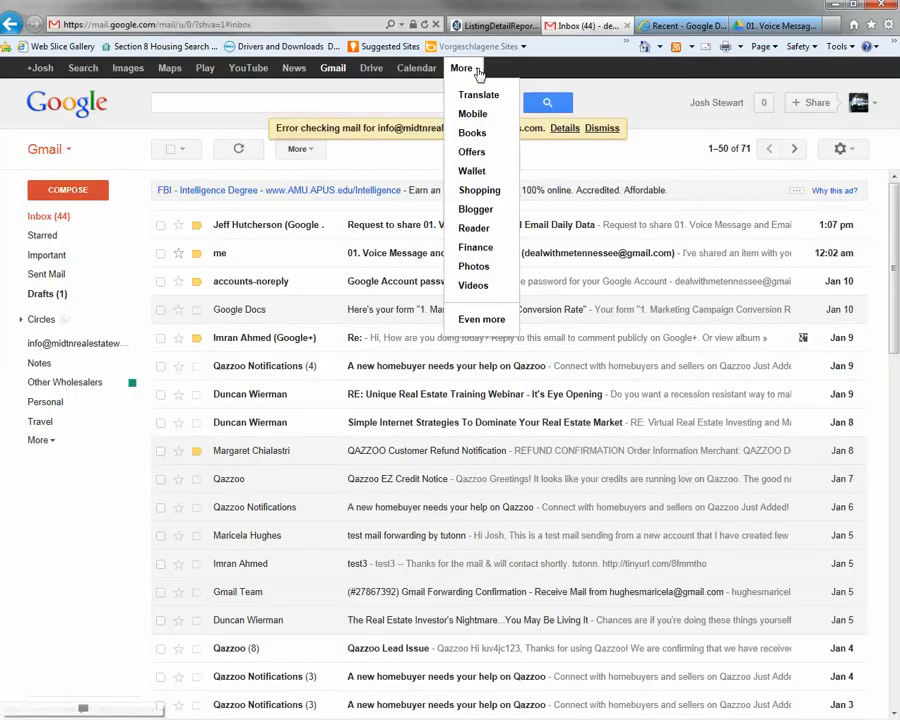
{"action": "left_click", "coordinate": [481, 320]}
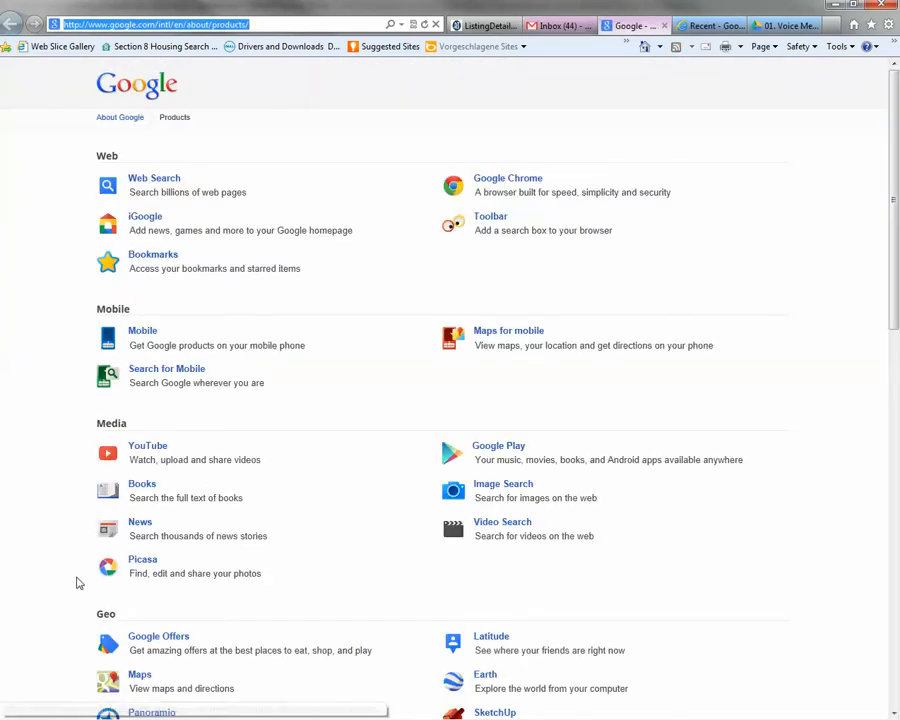
{"action": "scroll", "coordinate": [76, 580], "scroll_direction": "down", "scroll_amount": 4}
{"action": "scroll", "coordinate": [158, 624], "scroll_direction": "down", "scroll_amount": 3}
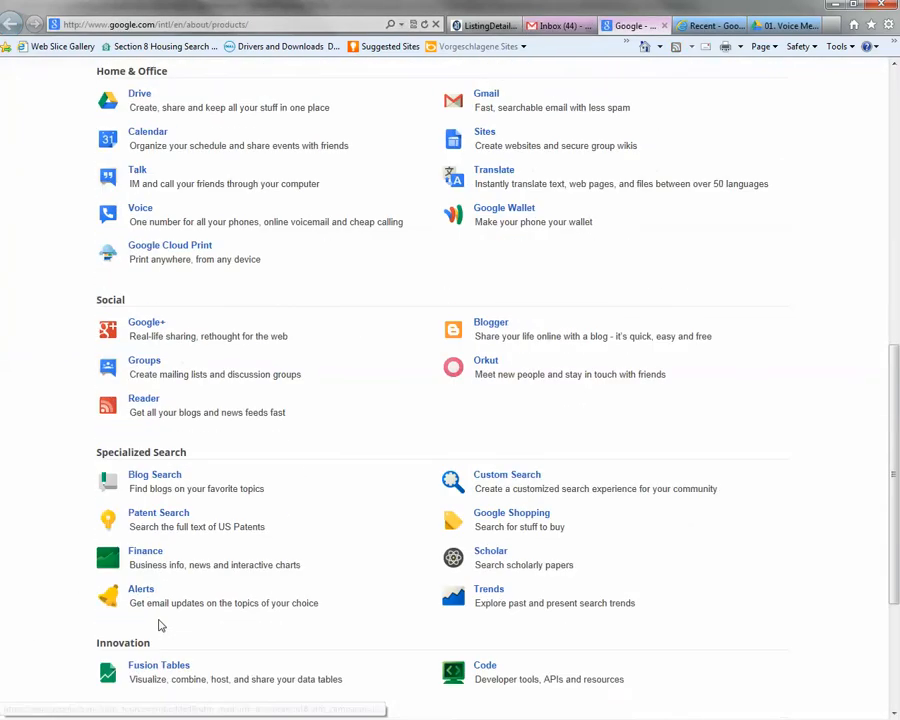
{"action": "left_click", "coordinate": [136, 214]}
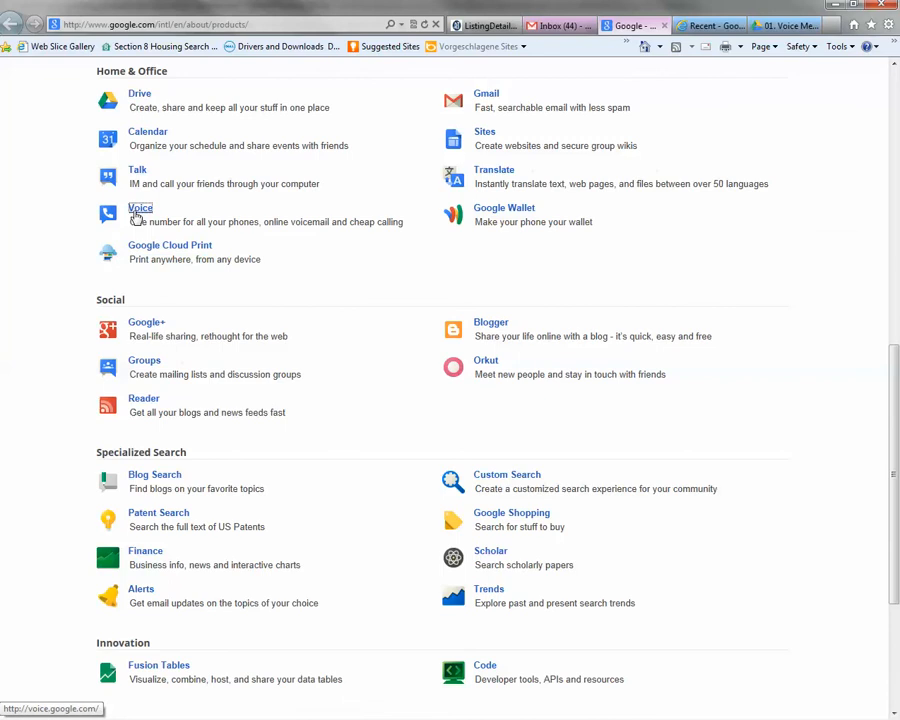